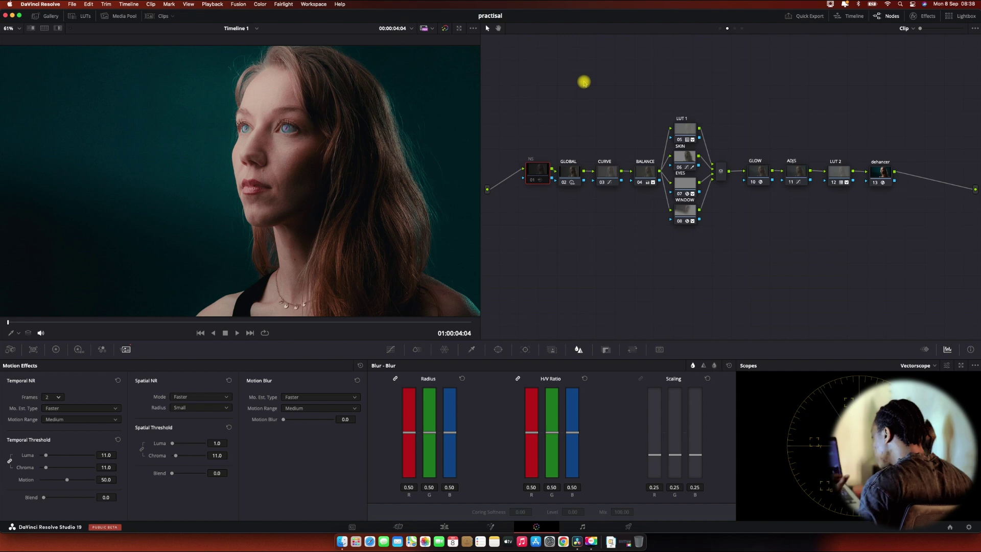
Bypass all grading nodes to show the flat original, then close Project Settings unchanged.
{"action": "key", "text": "alt+d"}
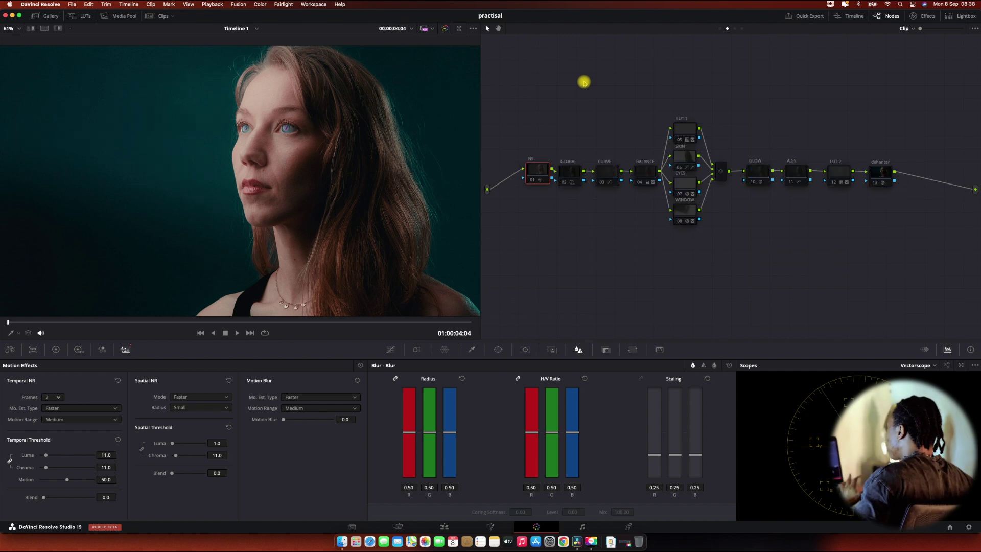
{"action": "key", "text": "shift+d"}
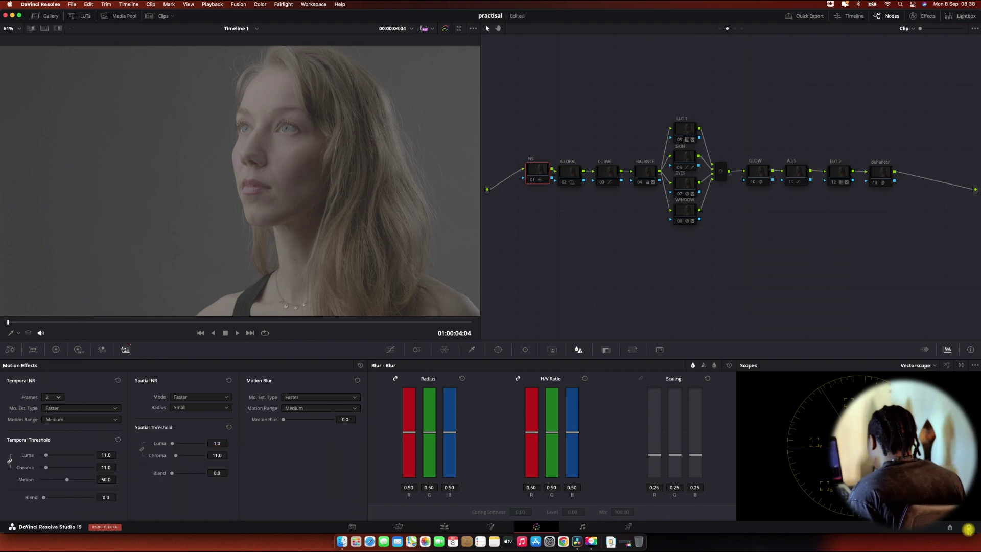
{"action": "key", "text": "shift+9"}
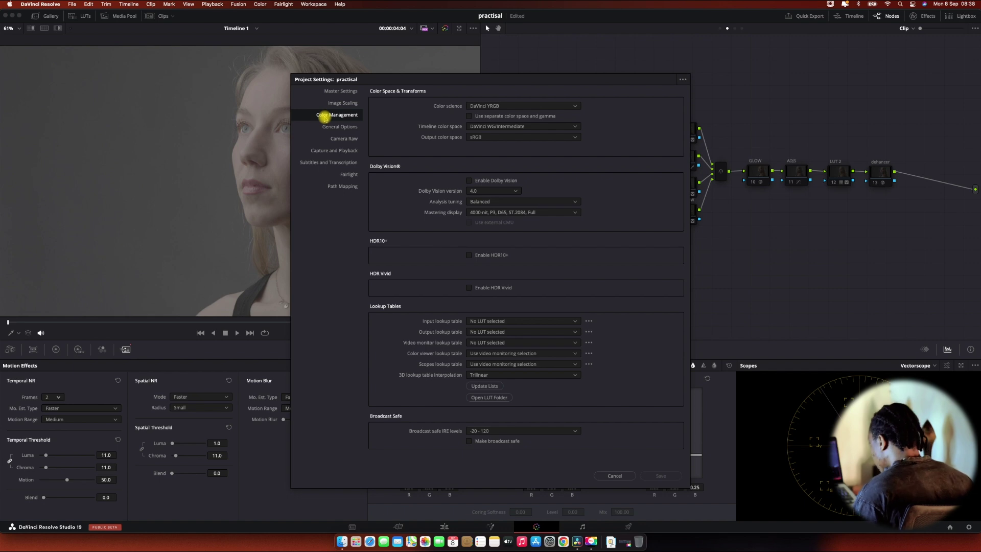
{"action": "left_click", "coordinate": [615, 476]}
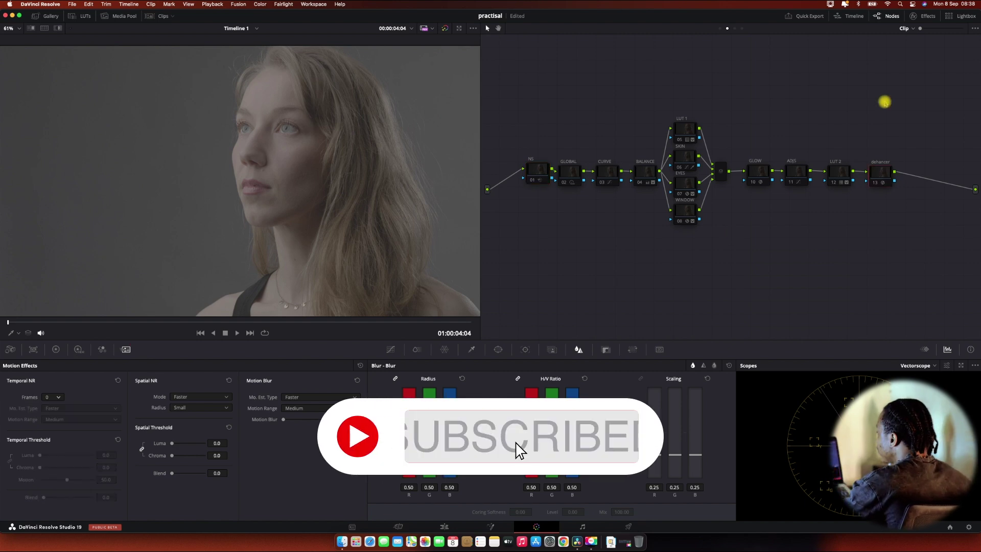
{"action": "key", "text": "ctrl+d"}
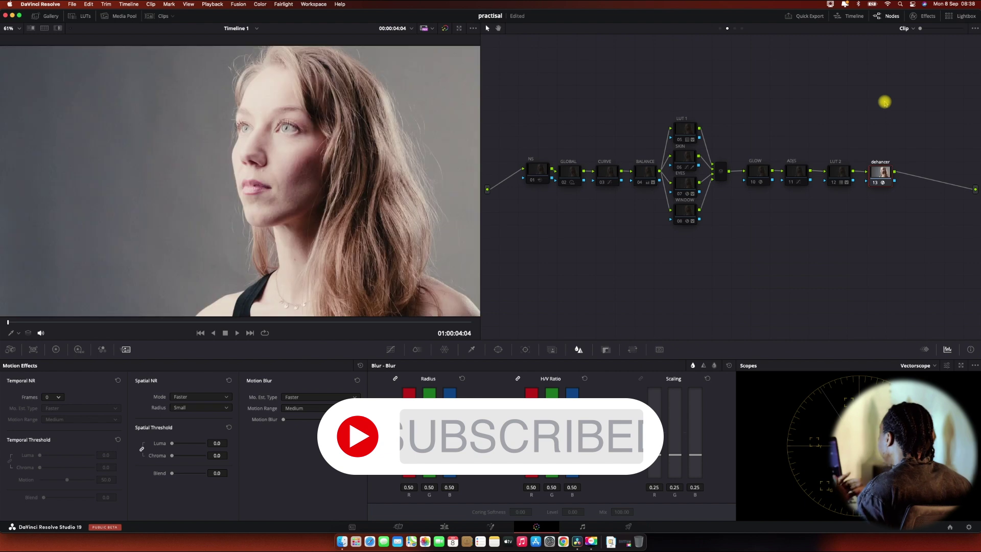
{"action": "left_click", "coordinate": [925, 16]}
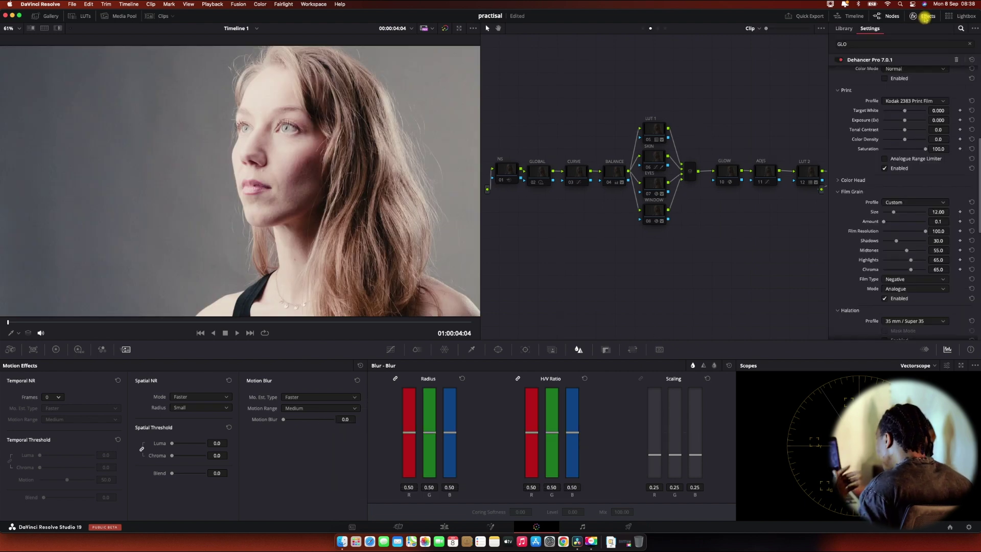
{"action": "scroll", "coordinate": [880, 85], "scroll_direction": "up", "scroll_amount": 3}
{"action": "scroll", "coordinate": [873, 88], "scroll_direction": "up", "scroll_amount": 2}
{"action": "left_click", "coordinate": [863, 71], "text": "alt"}
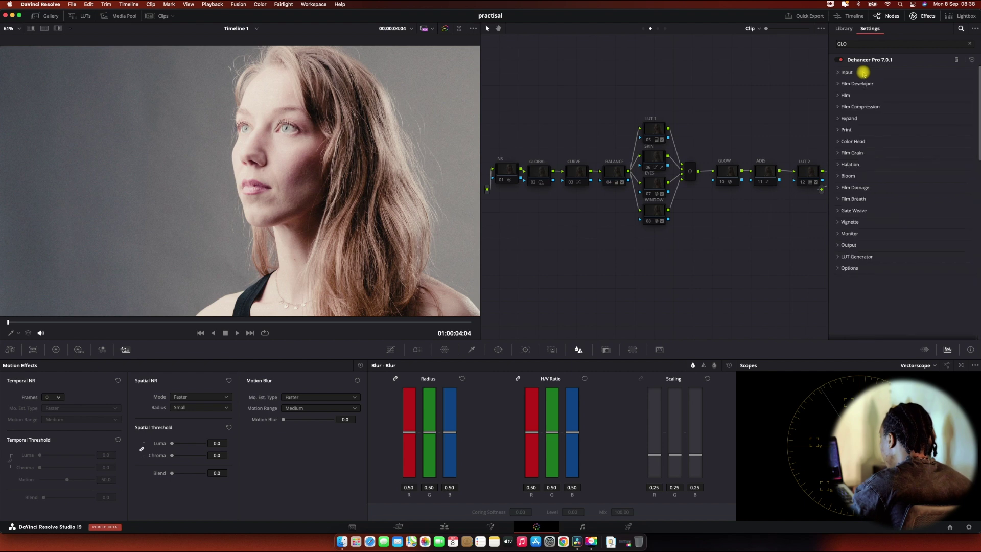
{"action": "left_click", "coordinate": [862, 97]}
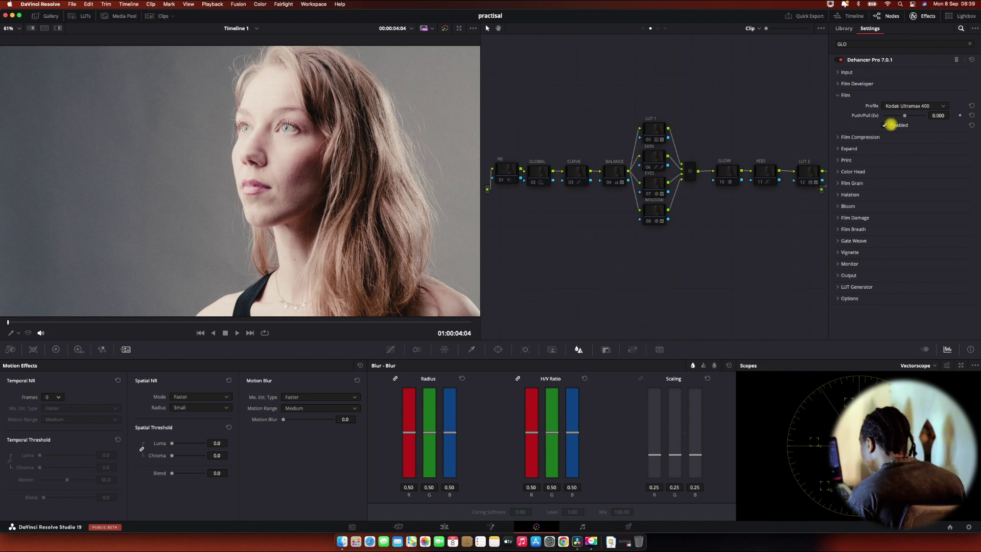
{"action": "left_click", "coordinate": [853, 159]}
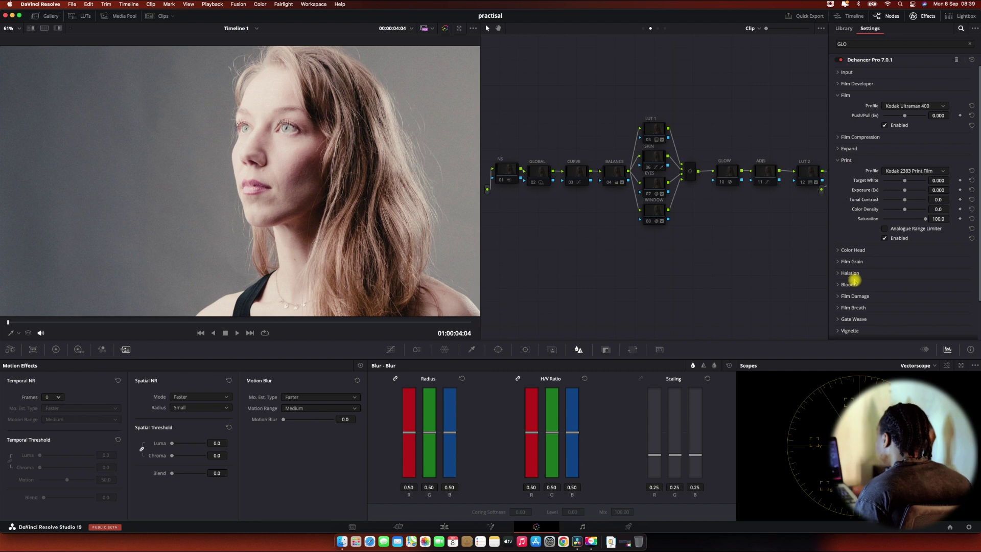
{"action": "left_click", "coordinate": [852, 260]}
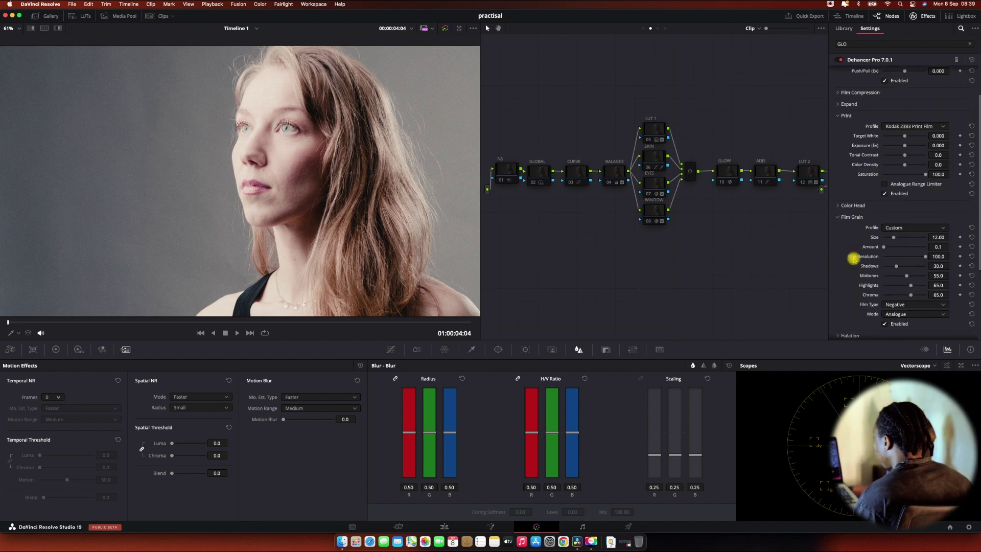
{"action": "left_click", "coordinate": [928, 17]}
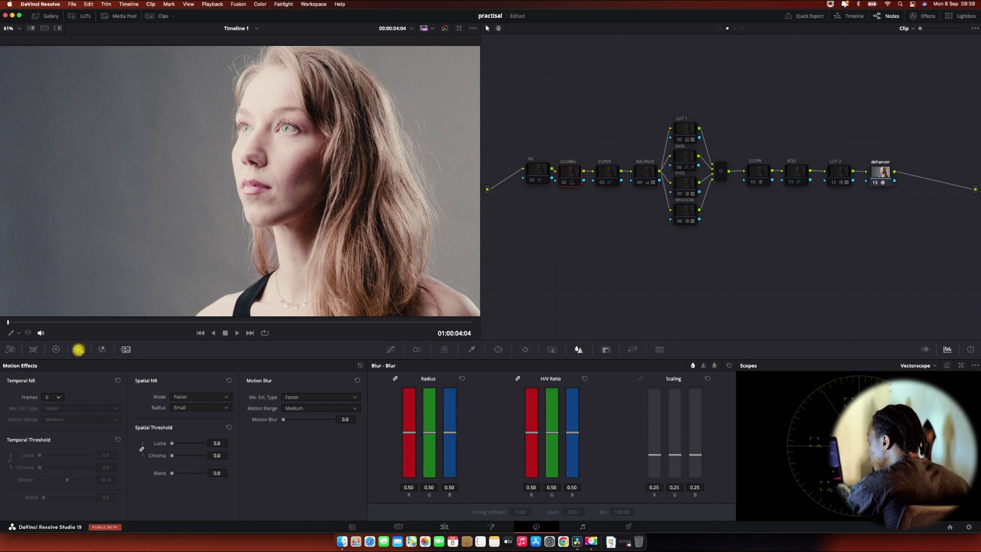
Re-enable the GLOBAL and CURVE nodes with the HDR wheels showing.
{"action": "left_click", "coordinate": [78, 349]}
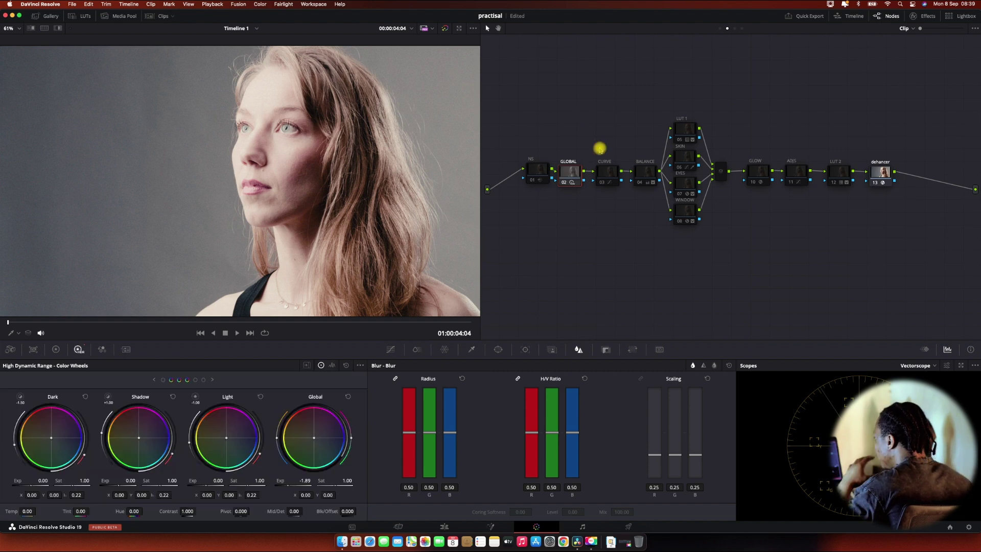
{"action": "key", "text": "shift+d"}
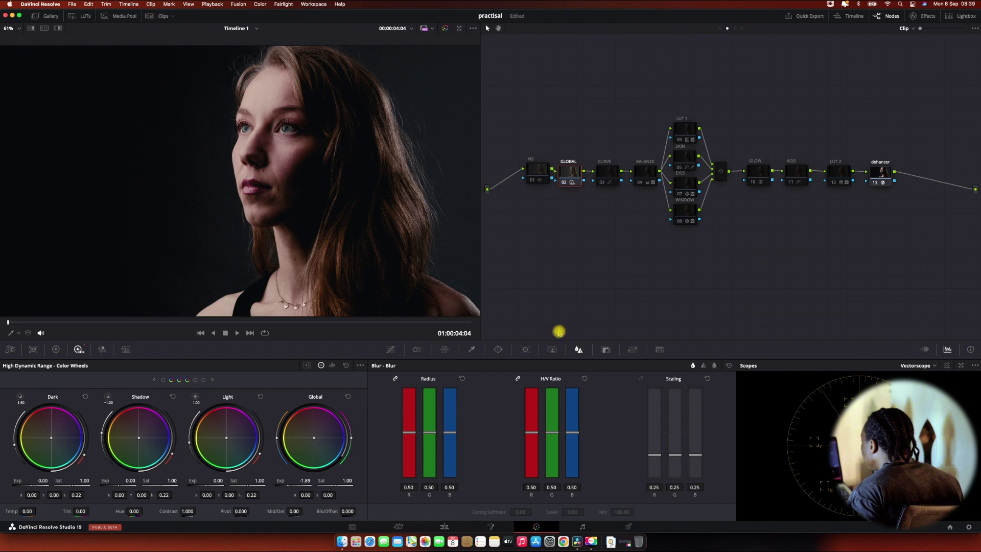
{"action": "key", "text": "ctrl+z"}
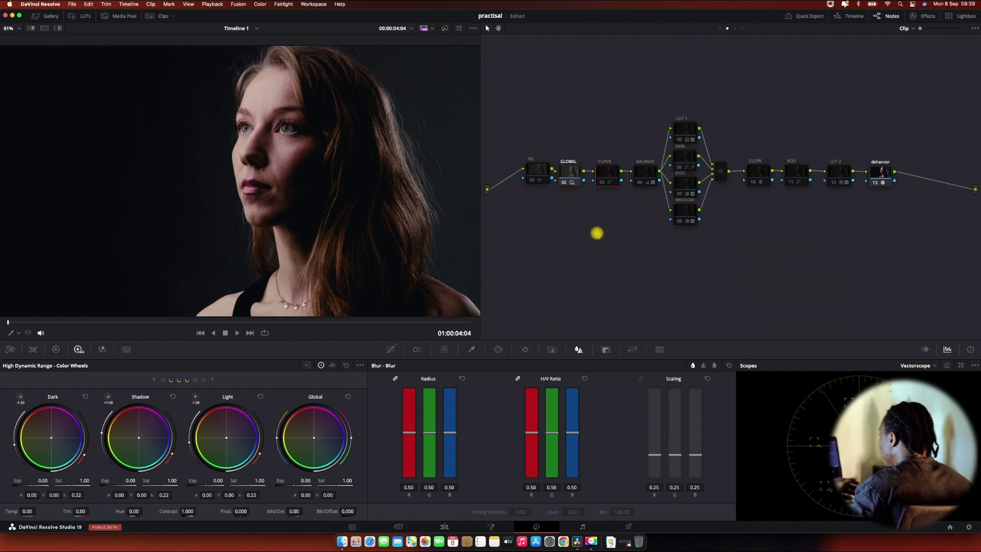
{"action": "key", "text": "ctrl+d"}
Show the Custom curves and switch the scope to Waveform.
{"action": "left_click", "coordinate": [391, 348]}
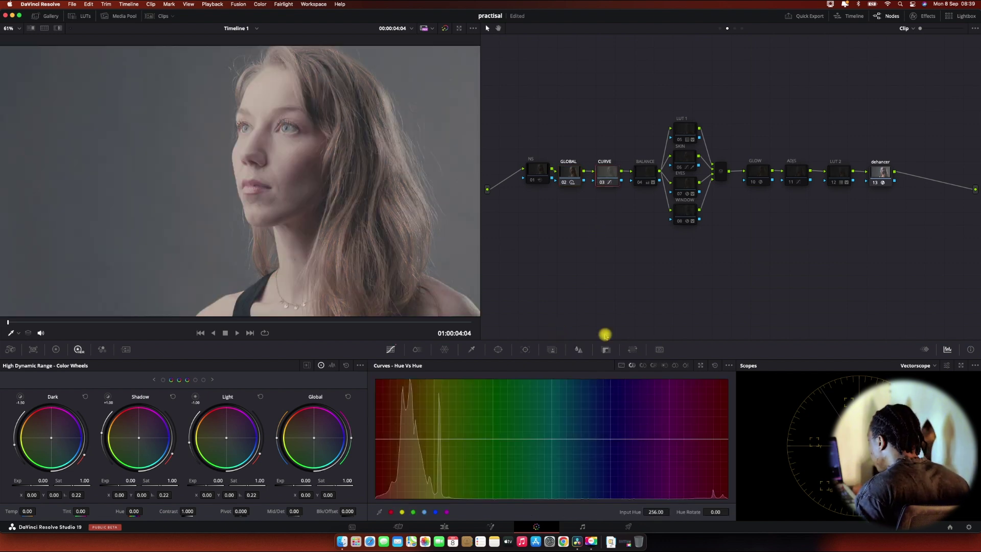
{"action": "left_click", "coordinate": [621, 365]}
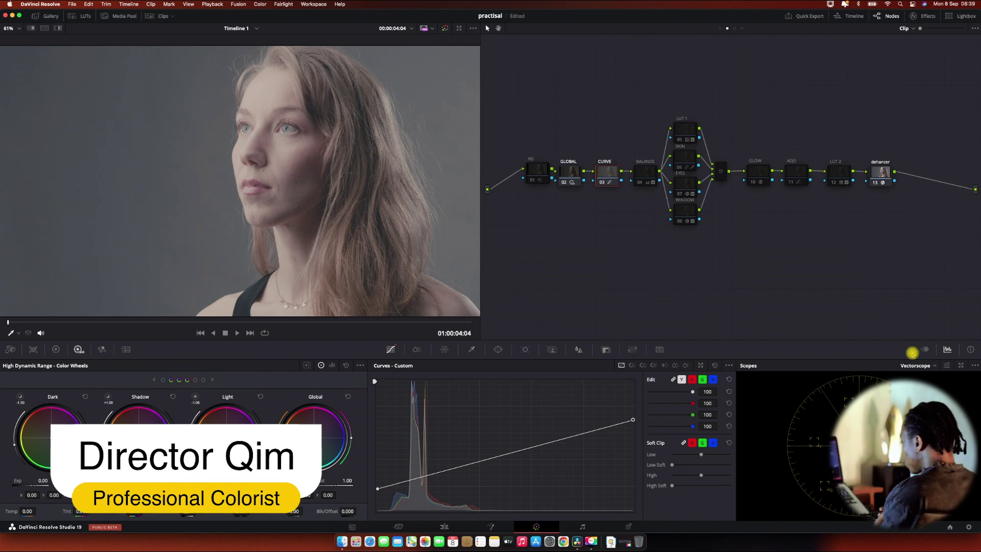
{"action": "left_click", "coordinate": [914, 365]}
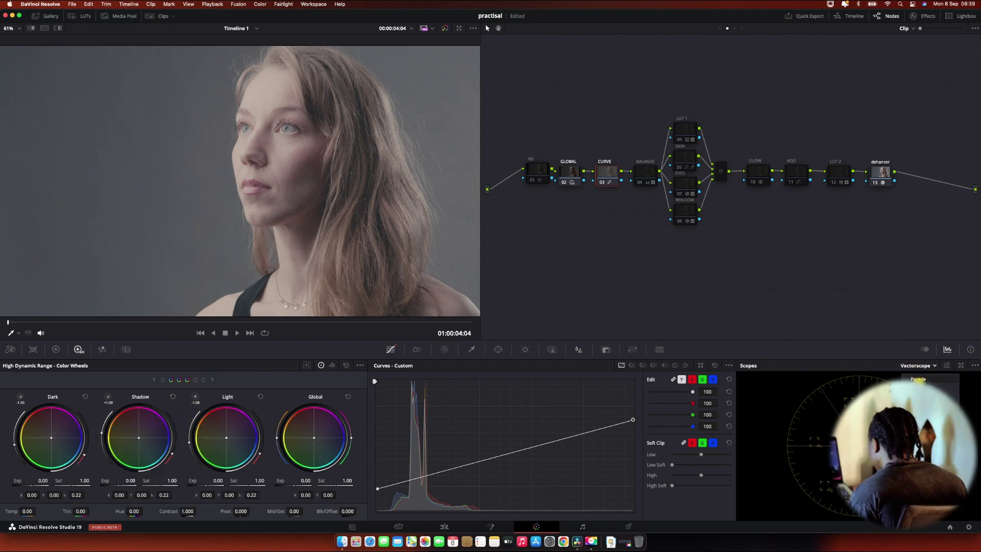
{"action": "left_click", "coordinate": [924, 386]}
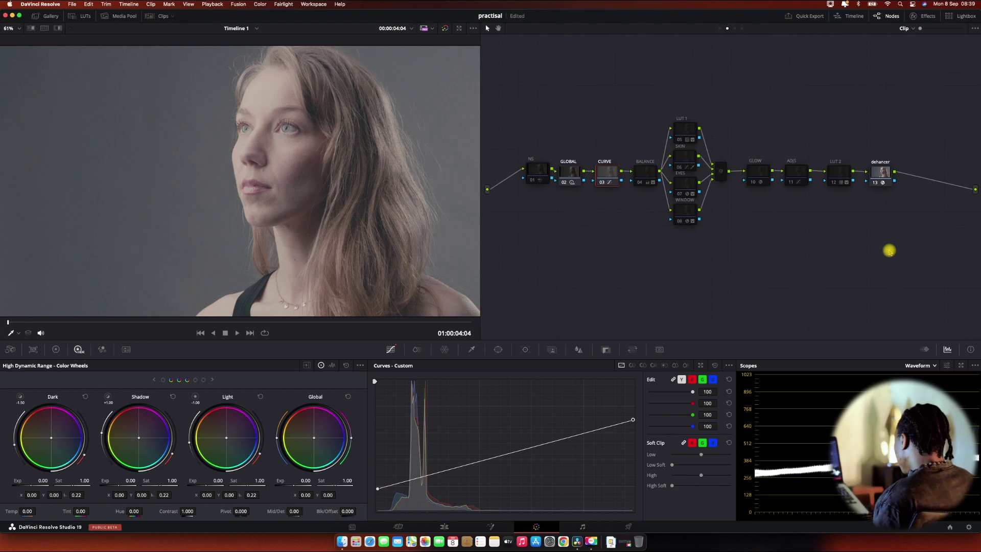
Enable the BALANCE node, set its Primaries Tint to -6.50, and preview it full screen.
{"action": "left_click", "coordinate": [646, 176]}
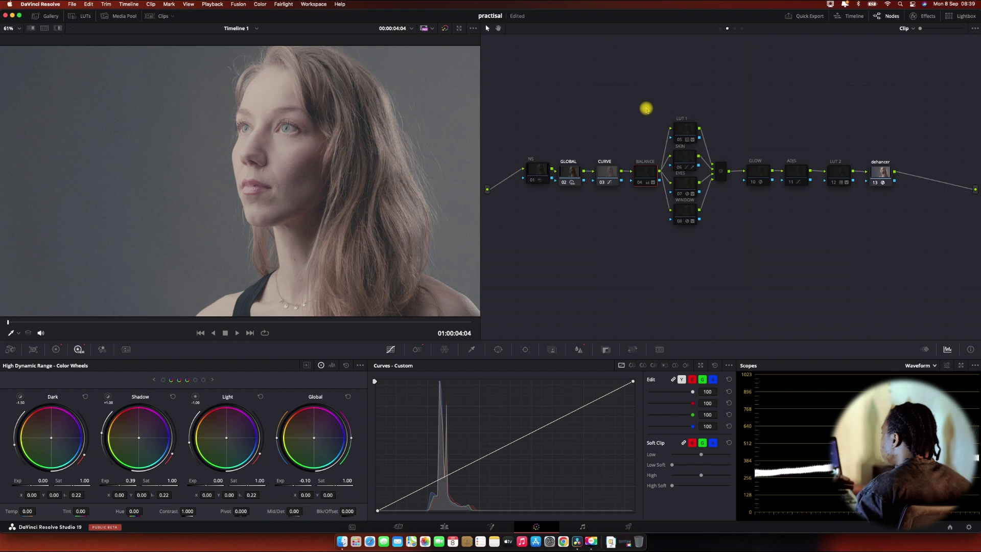
{"action": "key", "text": "ctrl+d"}
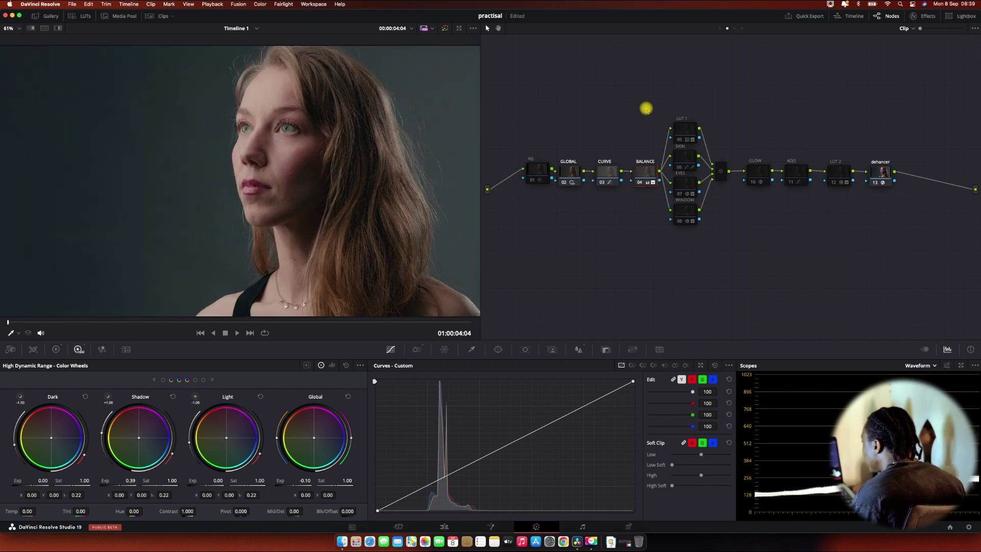
{"action": "left_click", "coordinate": [55, 350]}
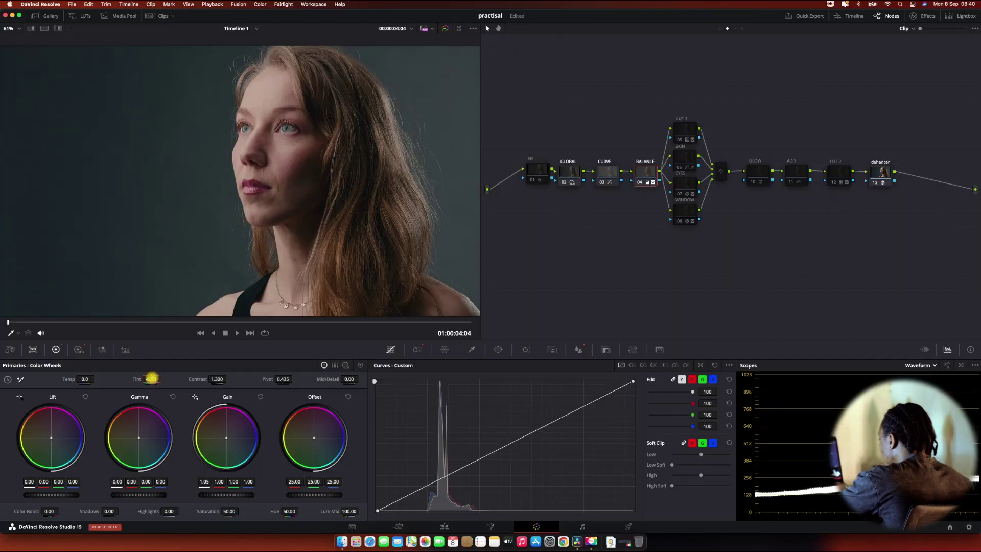
{"action": "left_click", "coordinate": [151, 378]}
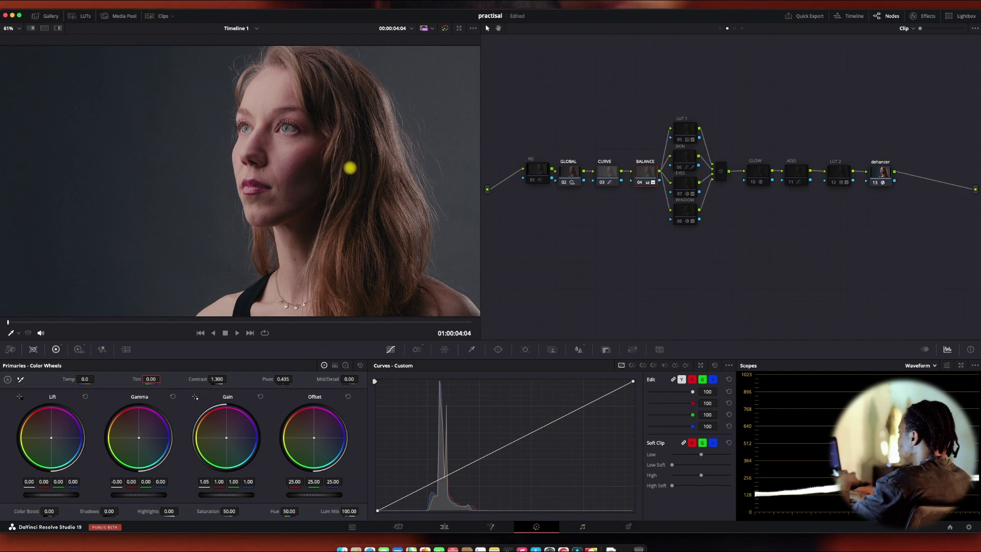
{"action": "key", "text": "super+f"}
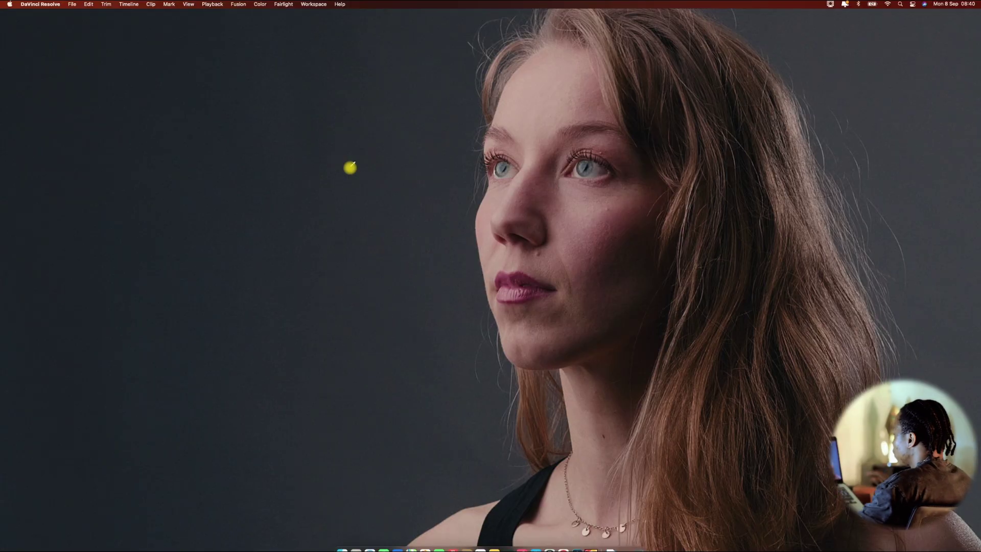
{"action": "key", "text": "super+f"}
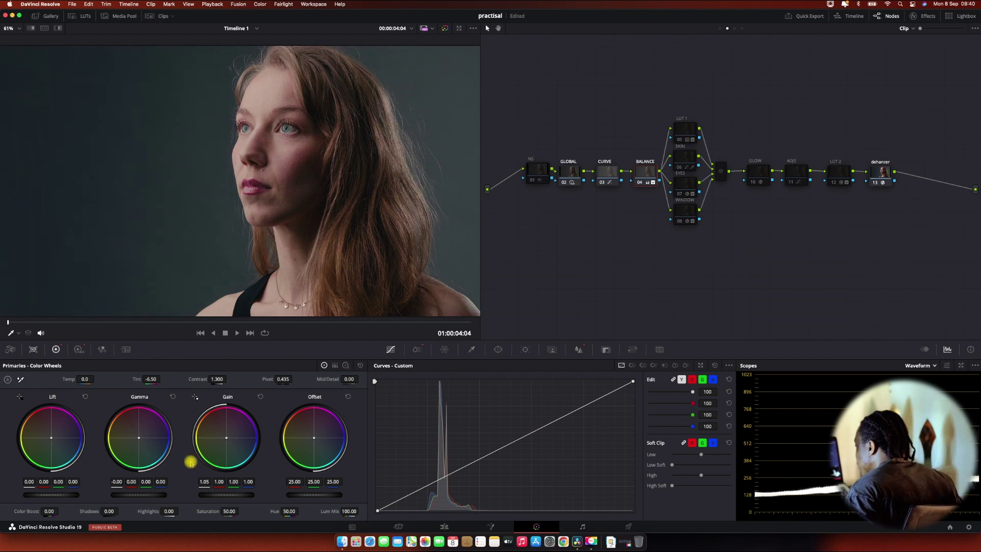
Compare a reset shadow exposure in the HDR wheels, restore it to 0.39, and select CURVE.
{"action": "left_click", "coordinate": [416, 350]}
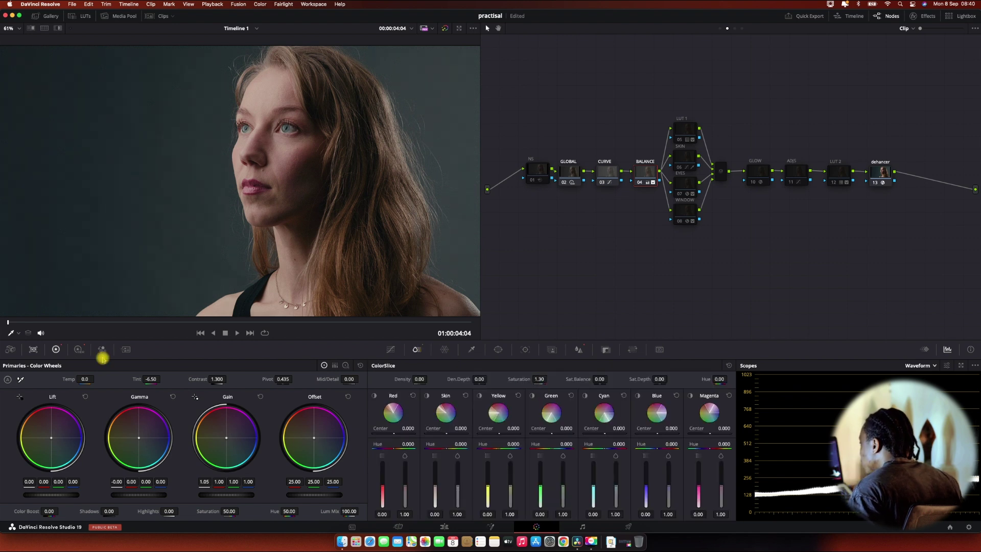
{"action": "left_click", "coordinate": [80, 350]}
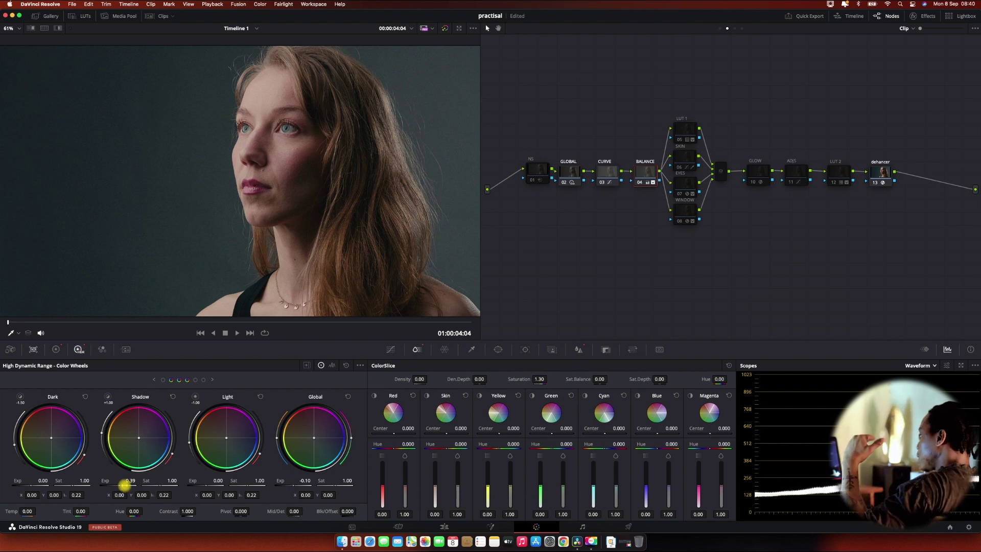
{"action": "left_click", "coordinate": [172, 397]}
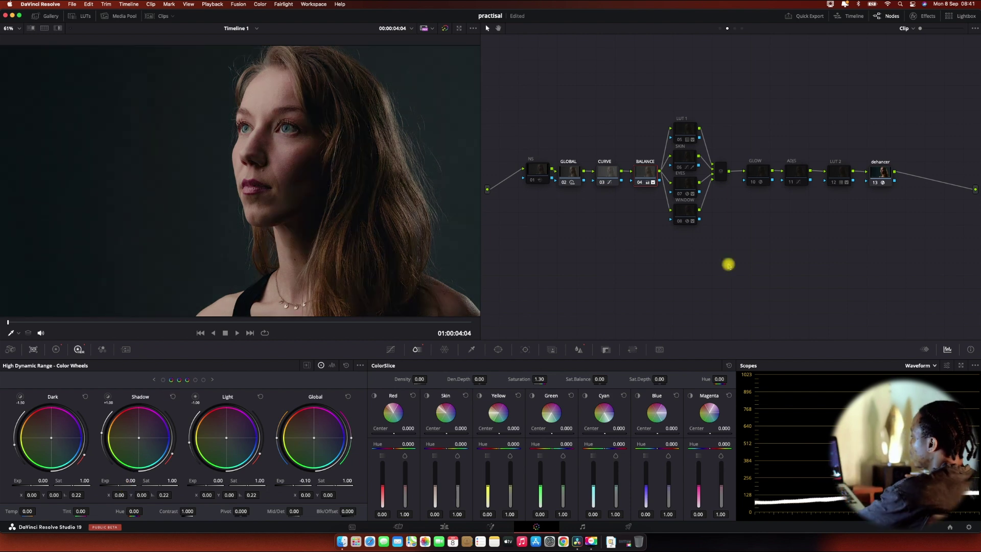
{"action": "key", "text": "super+z"}
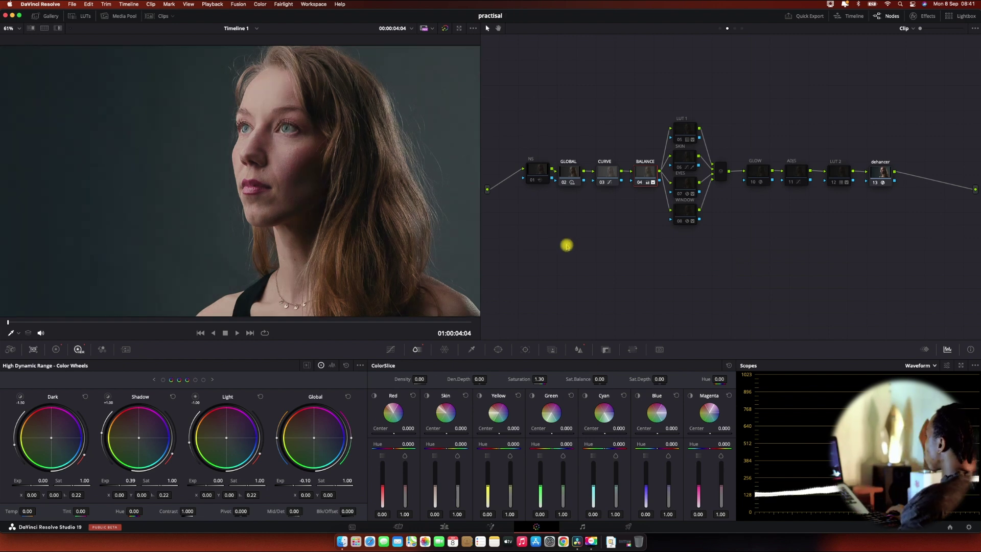
{"action": "left_click_drag", "start_coordinate": [650, 140], "coordinate": [572, 195]}
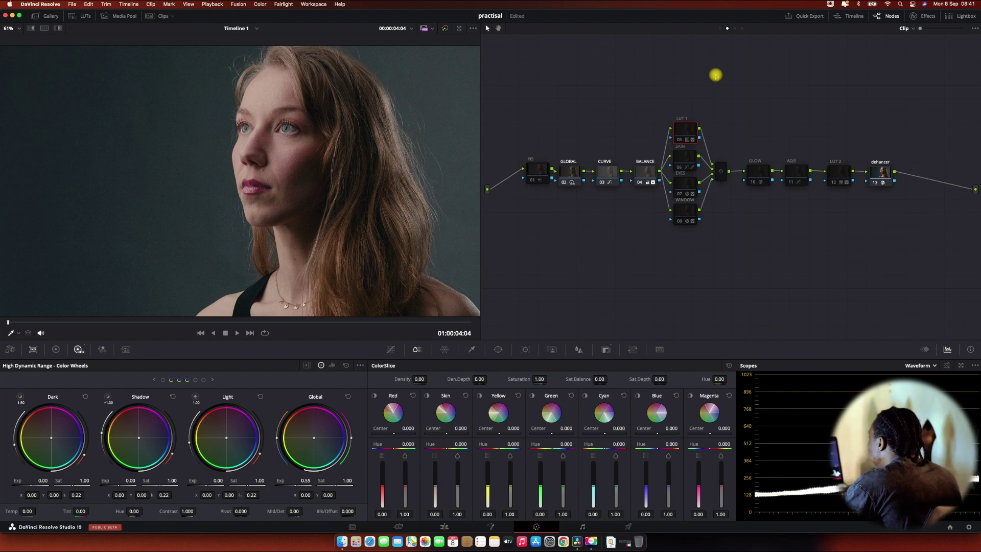
Enable the LUT 1 and LUT 2 nodes and select the SKIN node.
{"action": "key", "text": "super+d"}
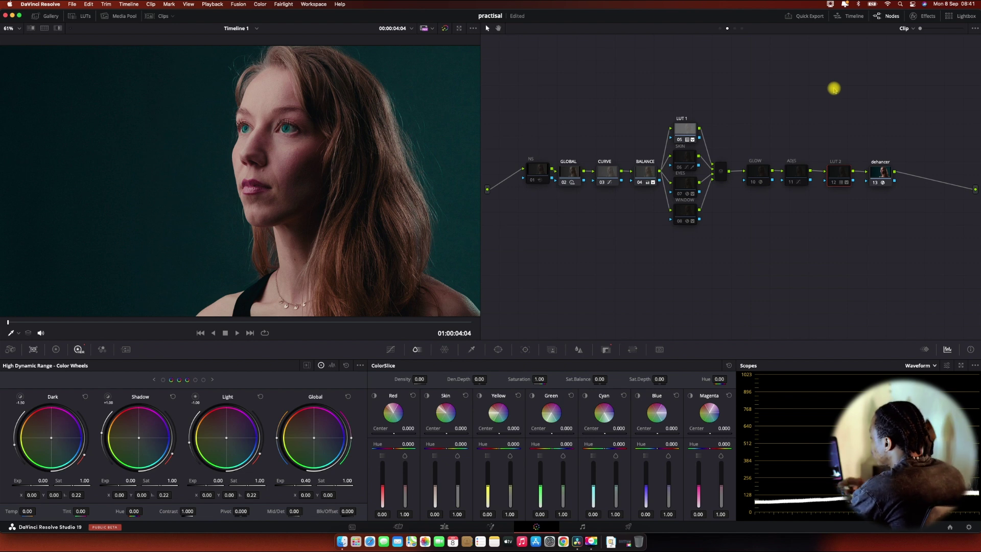
{"action": "key", "text": "super+d"}
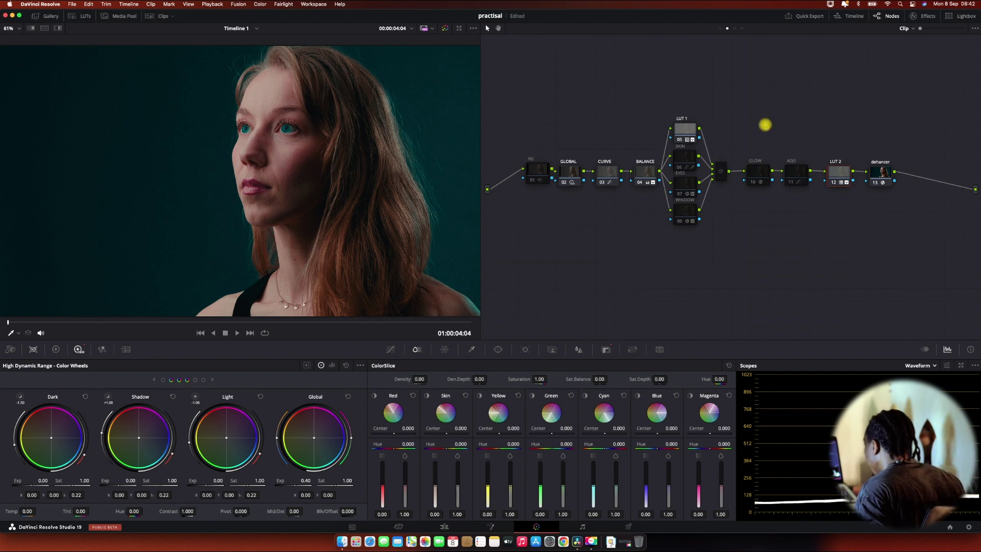
{"action": "left_click", "coordinate": [692, 151]}
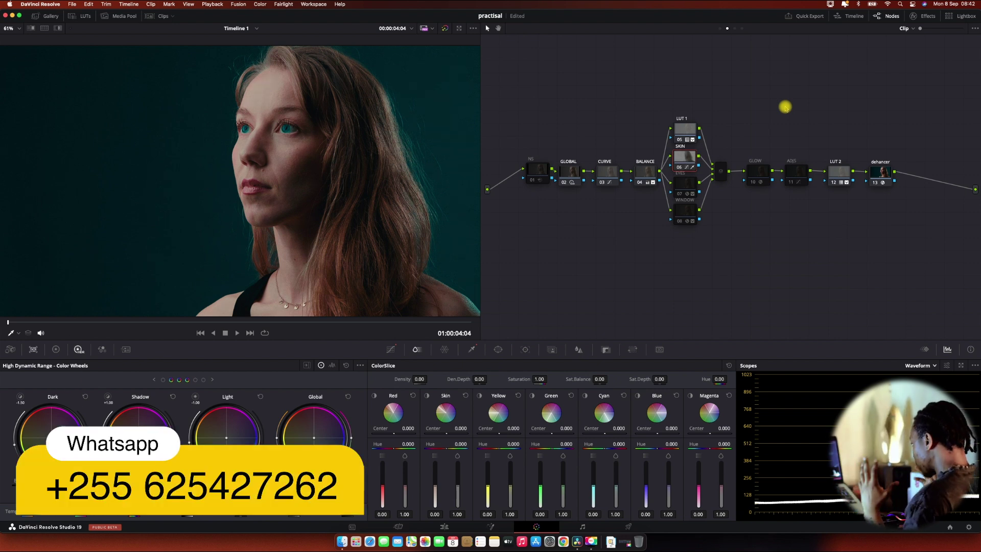
Preview the SKIN node's qualifier matte and review its Hue vs Hue and Hue vs Sat curves.
{"action": "left_click", "coordinate": [471, 349]}
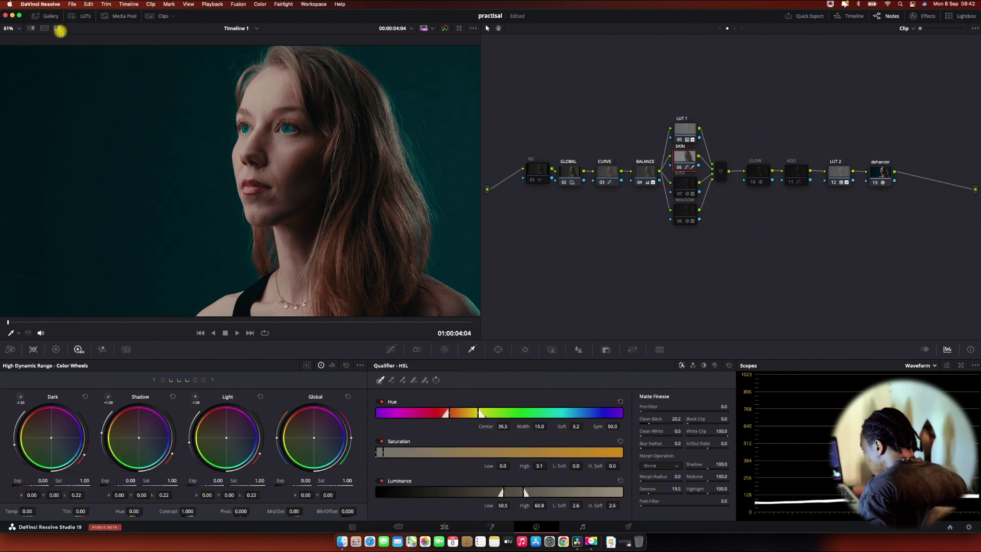
{"action": "key", "text": "shift+h"}
{"action": "key", "text": "shift+h"}
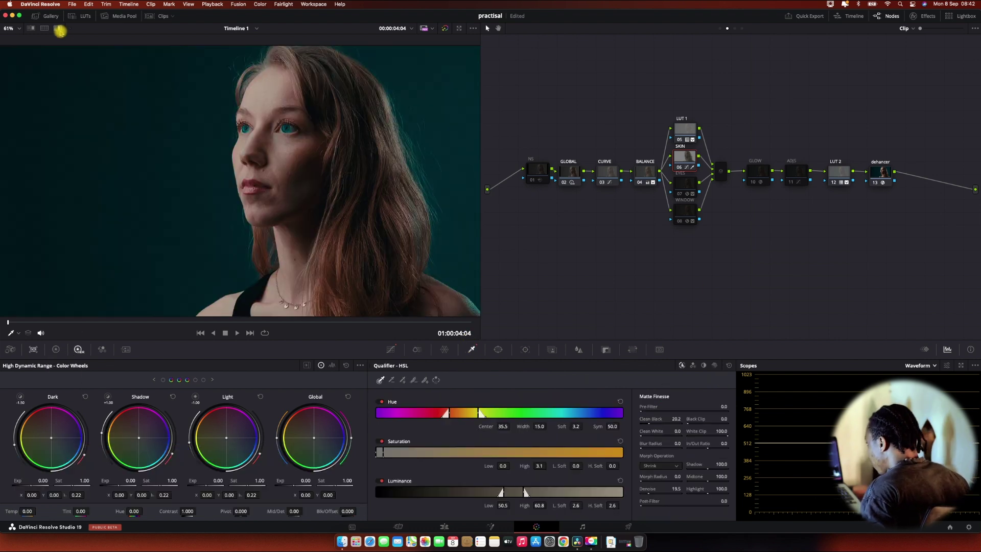
{"action": "left_click", "coordinate": [391, 349]}
{"action": "left_click", "coordinate": [634, 367]}
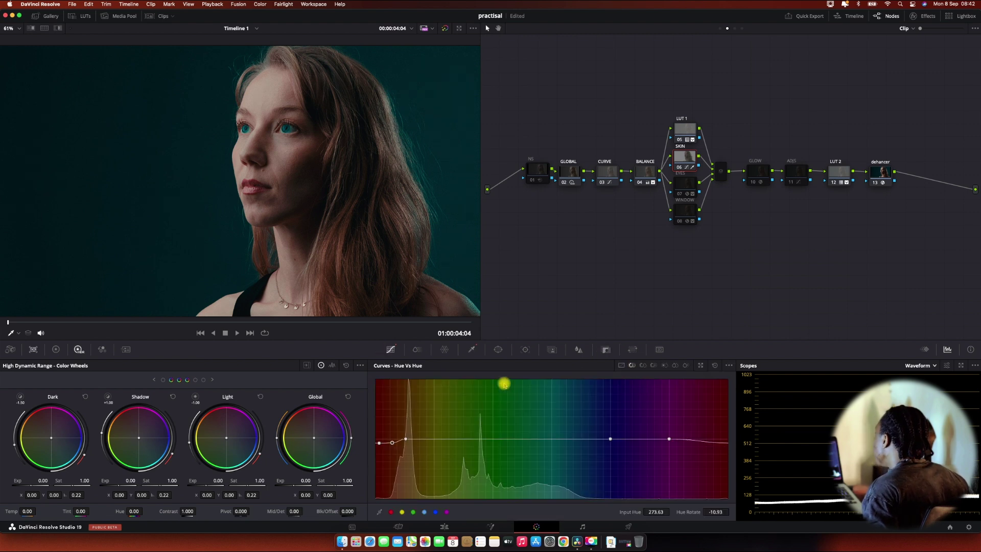
{"action": "left_click", "coordinate": [641, 366]}
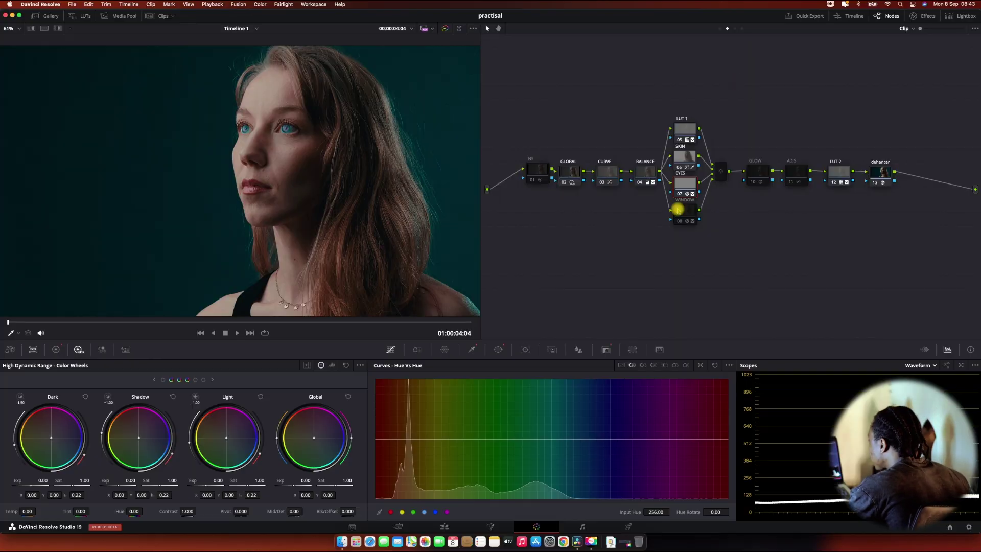
{"action": "scroll", "coordinate": [372, 246], "scroll_direction": "up", "scroll_amount": 2}
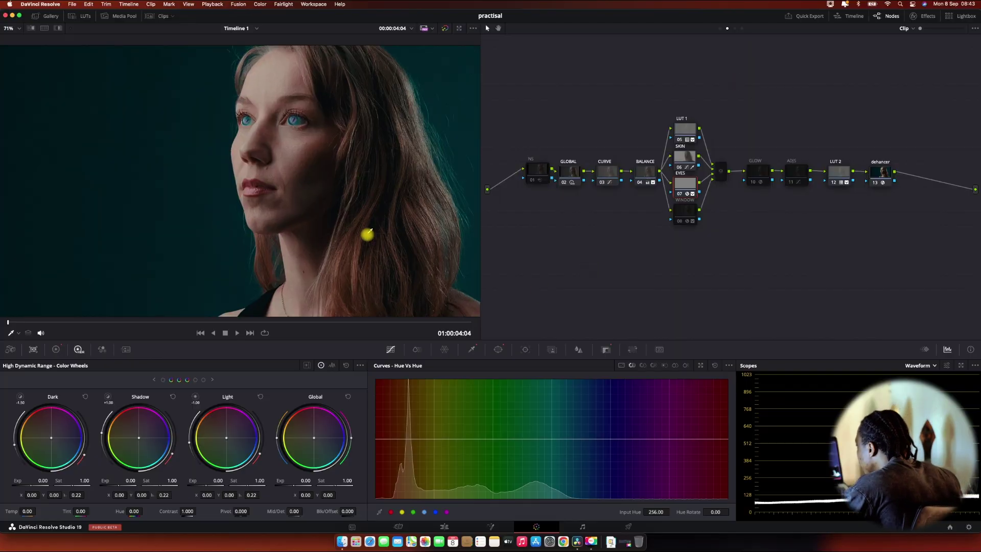
{"action": "scroll", "coordinate": [372, 242], "scroll_direction": "up", "scroll_amount": 2}
{"action": "scroll", "coordinate": [371, 236], "scroll_direction": "up", "scroll_amount": 2}
{"action": "scroll", "coordinate": [371, 230], "scroll_direction": "up", "scroll_amount": 2}
{"action": "scroll", "coordinate": [369, 234], "scroll_direction": "up", "scroll_amount": 2}
Preview the EYES node's qualifier matte in highlight mode, then return to Primaries and fit the frame.
{"action": "left_click", "coordinate": [471, 349]}
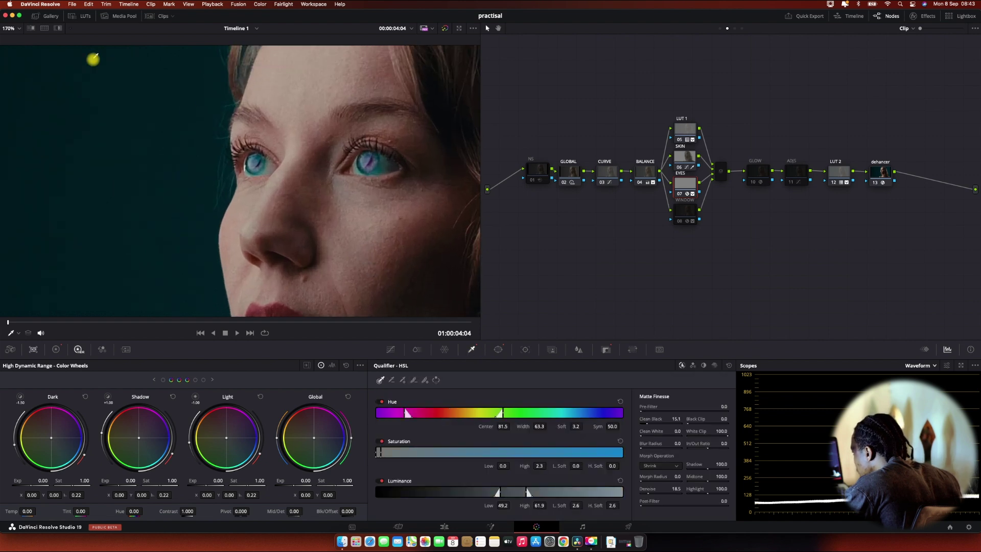
{"action": "left_click", "coordinate": [57, 28]}
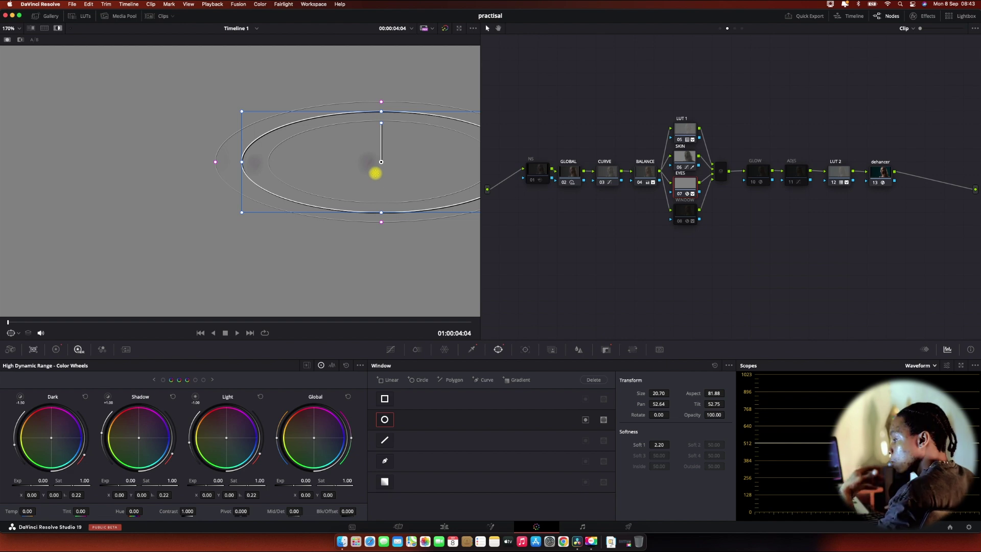
{"action": "left_click", "coordinate": [59, 30]}
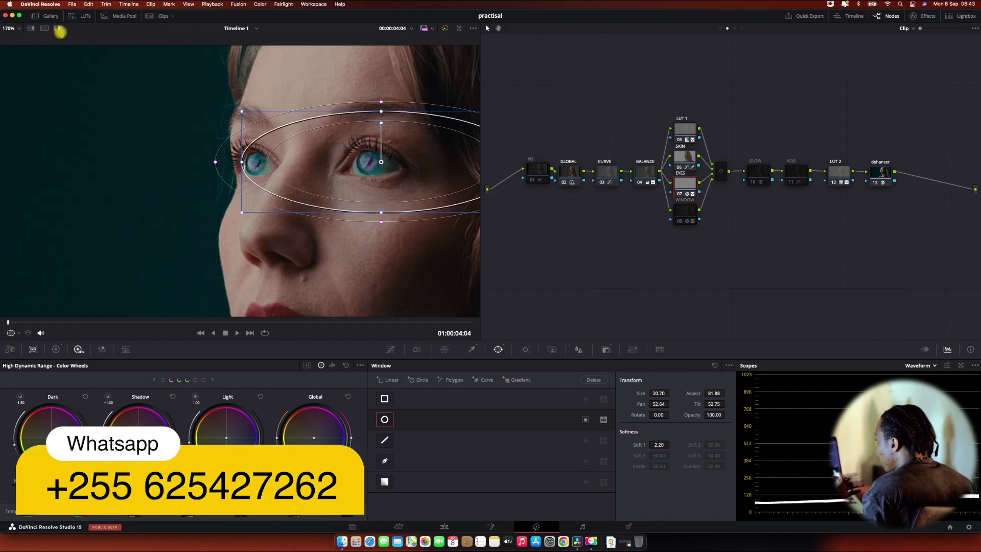
{"action": "left_click", "coordinate": [56, 350]}
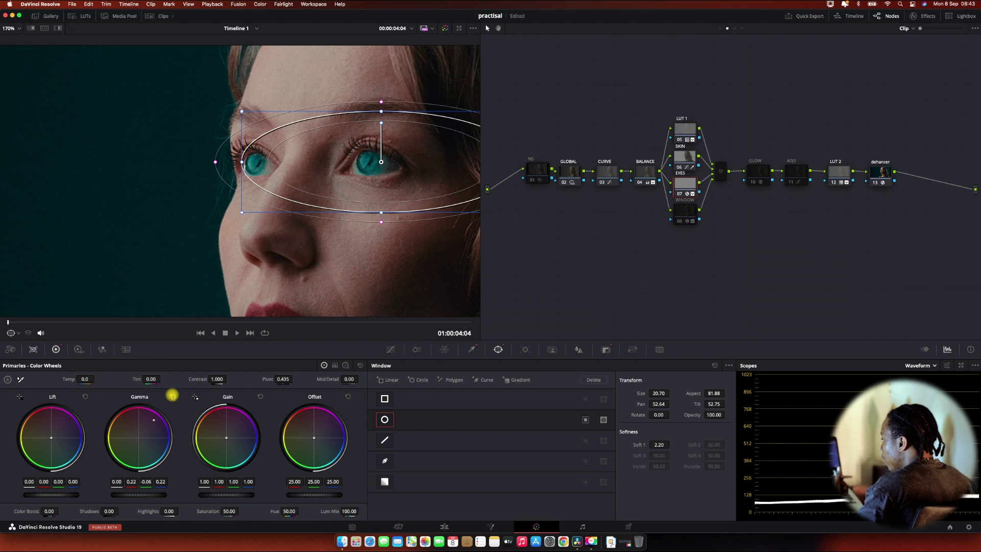
{"action": "key", "text": "shift+z"}
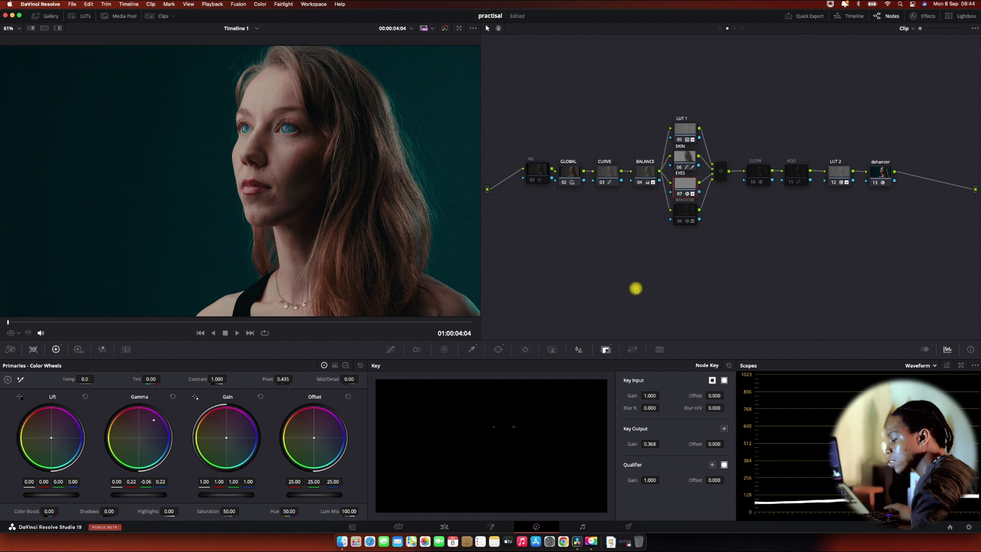
Select the WINDOW node that lights the background.
{"action": "left_click", "coordinate": [695, 221]}
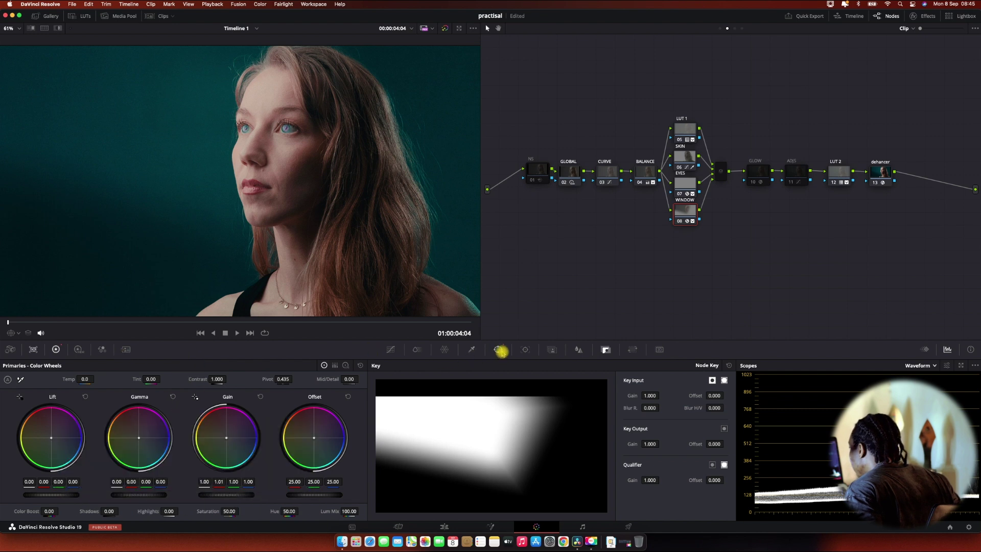
Preview the background polygon window's matte, then bring up the Glow effect's settings.
{"action": "left_click", "coordinate": [498, 349]}
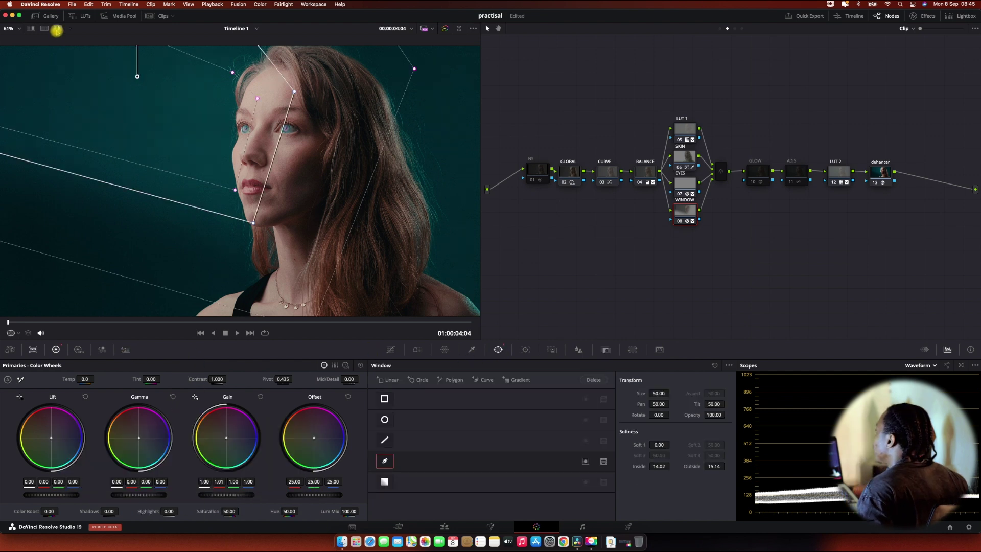
{"action": "left_click", "coordinate": [56, 31]}
{"action": "scroll", "coordinate": [340, 211], "scroll_direction": "down", "scroll_amount": 2}
{"action": "scroll", "coordinate": [211, 115], "scroll_direction": "down", "scroll_amount": 3}
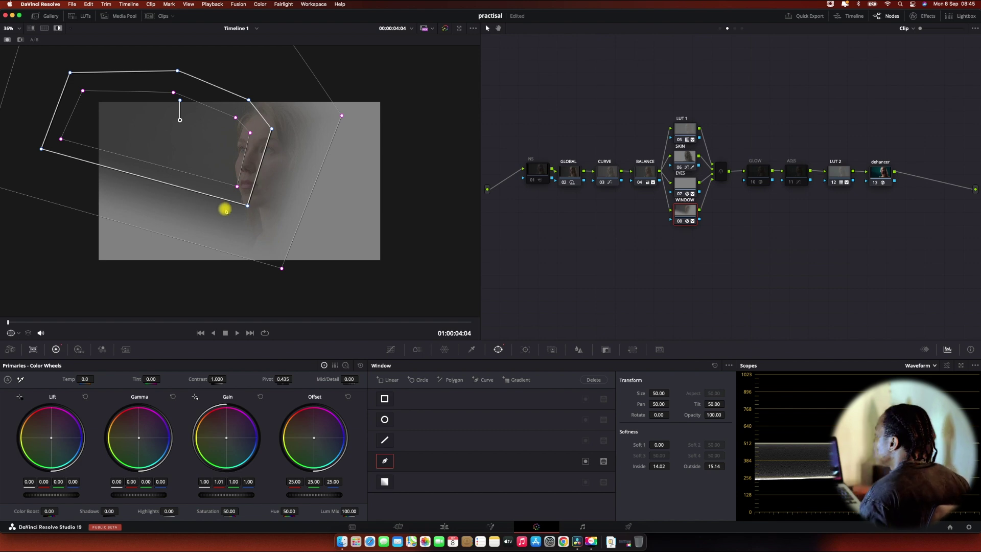
{"action": "left_click", "coordinate": [59, 28]}
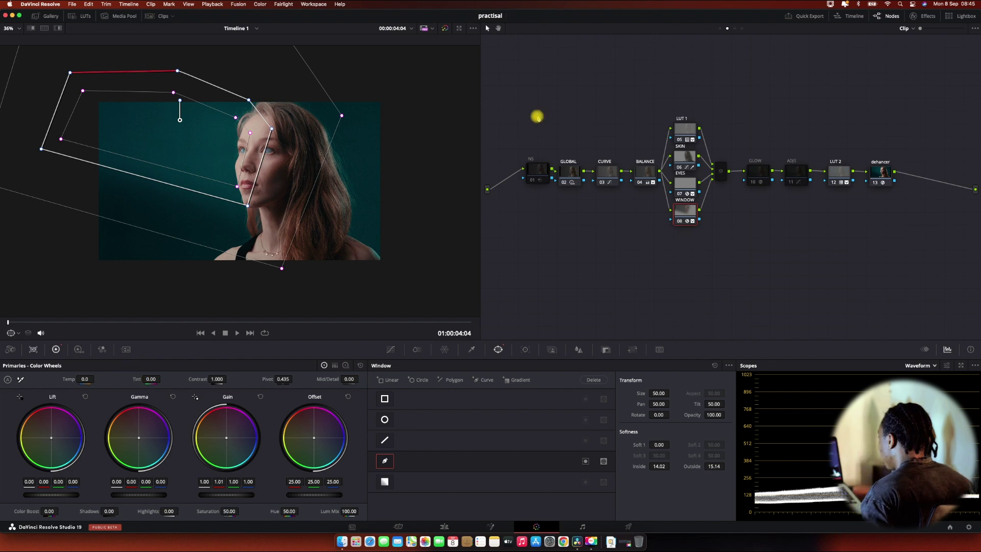
{"action": "left_click", "coordinate": [924, 15]}
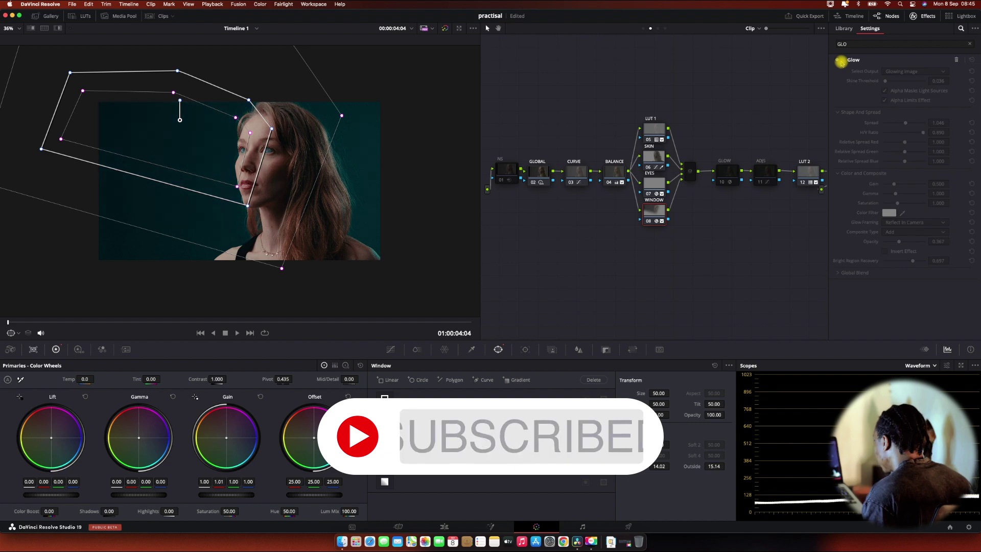
Turn the Glow effect back on in the Effects Settings panel.
{"action": "left_click", "coordinate": [840, 61]}
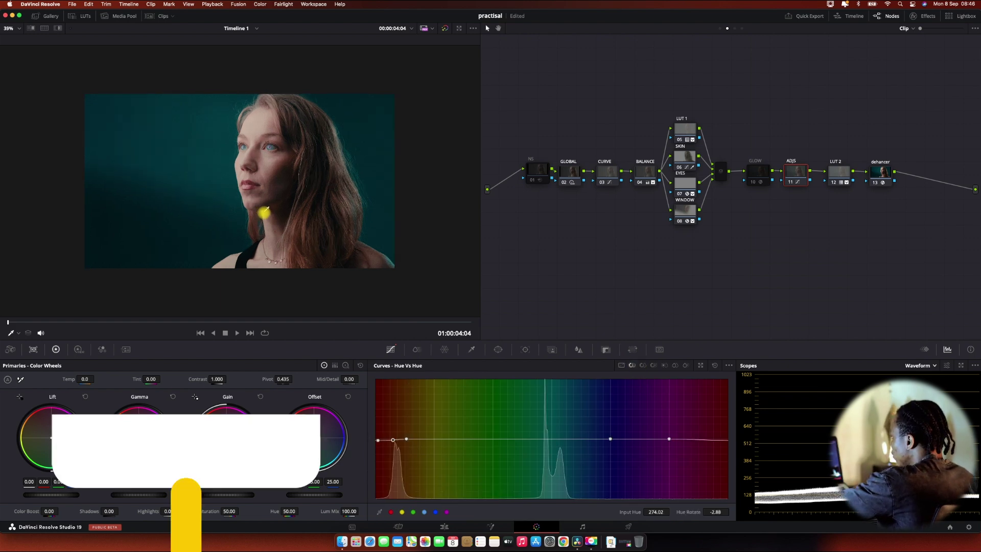
{"action": "scroll", "coordinate": [261, 210], "scroll_direction": "up", "scroll_amount": 3}
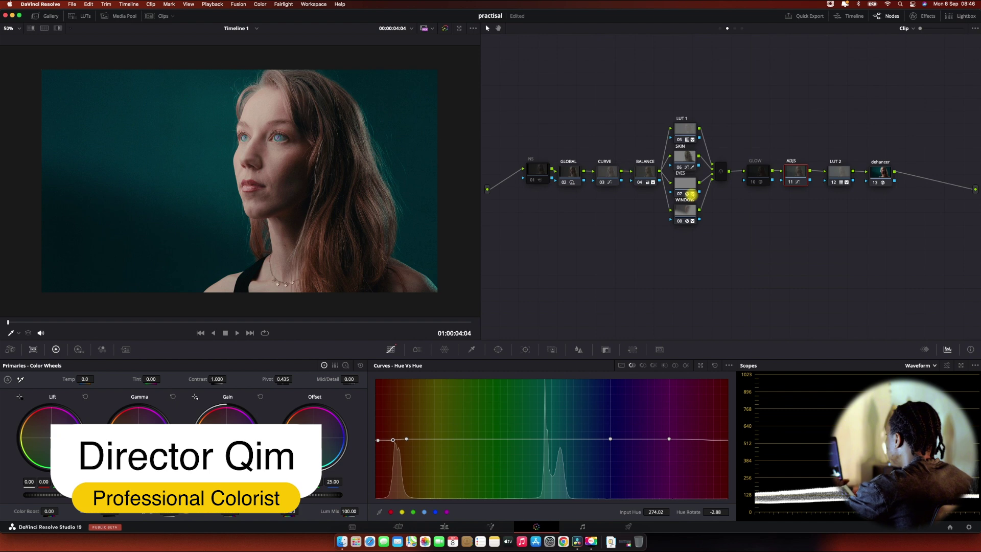
{"action": "key", "text": "shift+semicolon"}
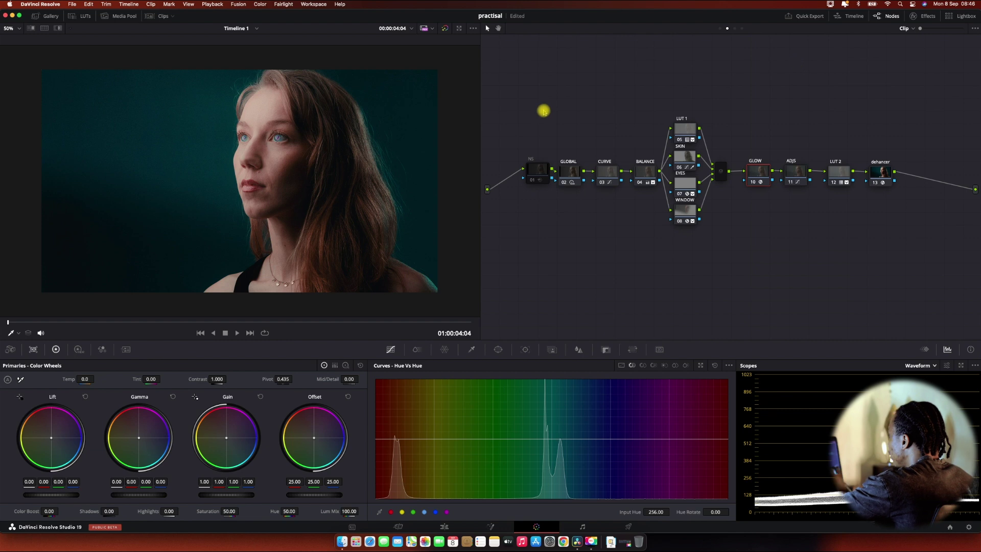
{"action": "left_click", "coordinate": [922, 17]}
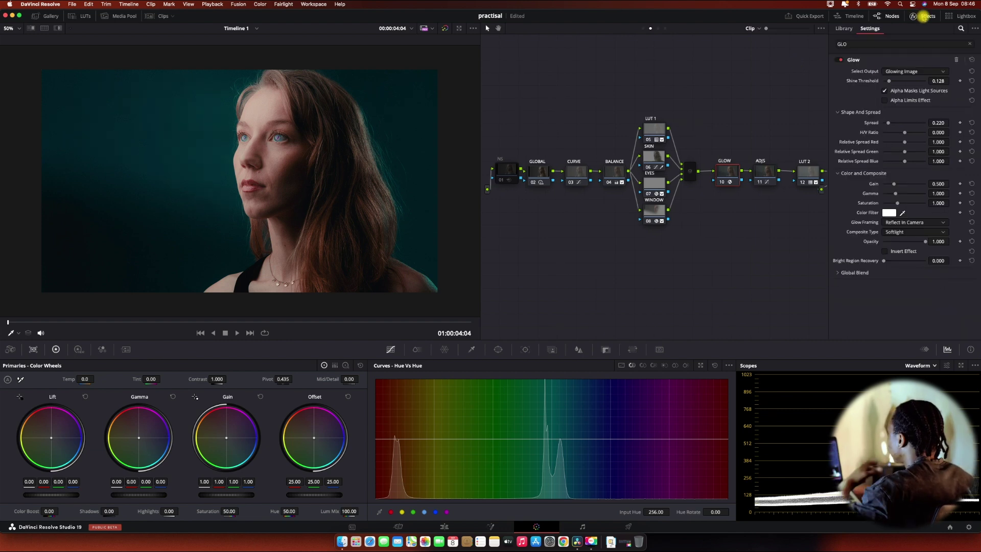
{"action": "left_click", "coordinate": [923, 16]}
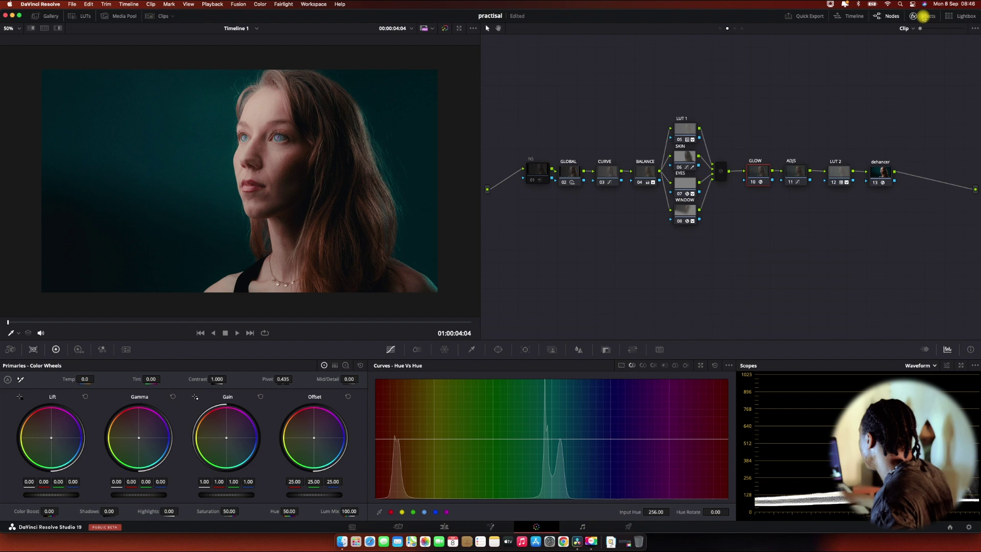
{"action": "key", "text": "shift+z"}
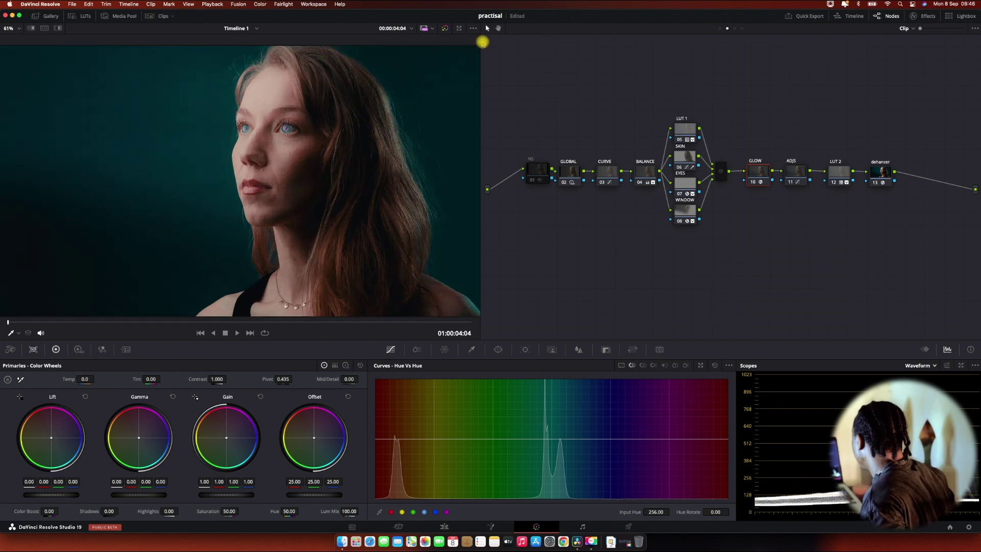
{"action": "key", "text": "shift+d"}
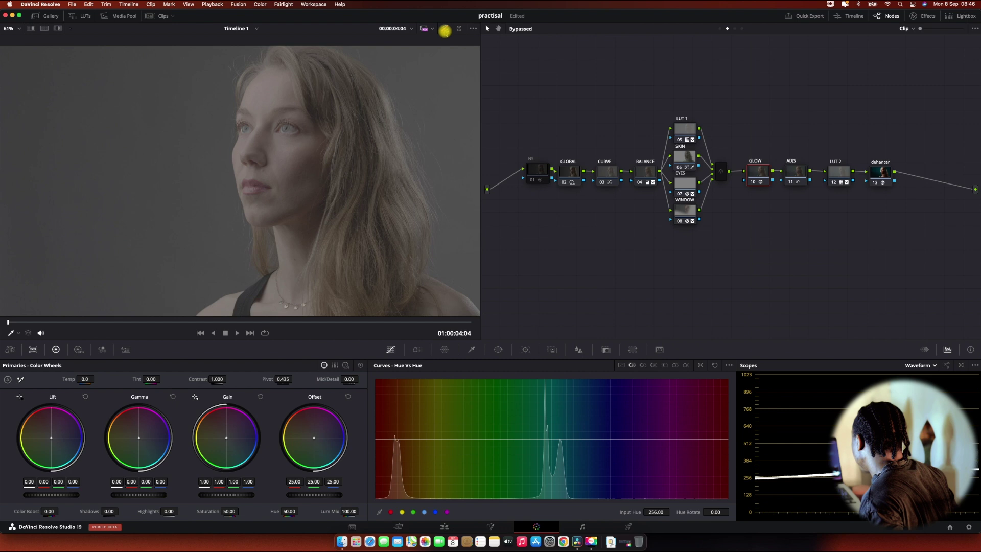
{"action": "key", "text": "shift+d"}
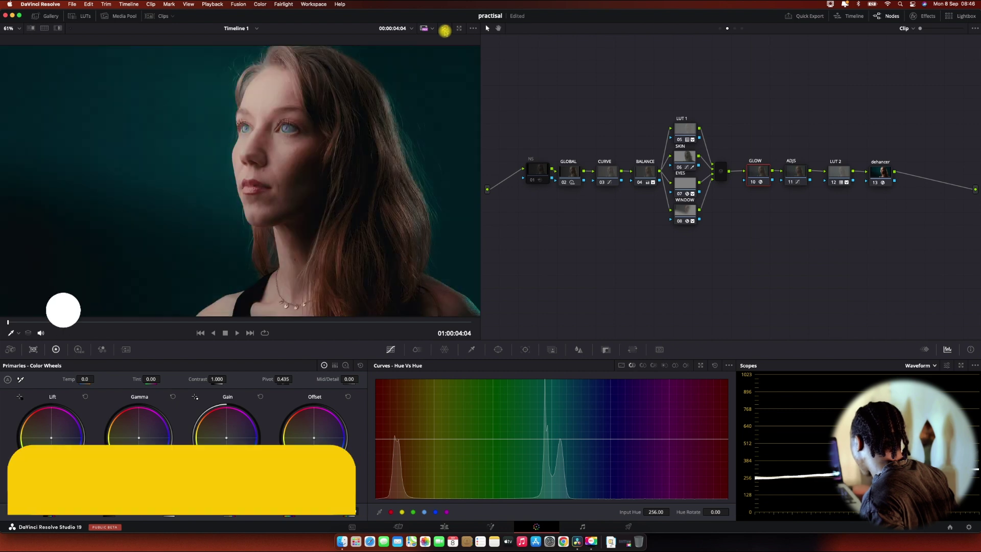